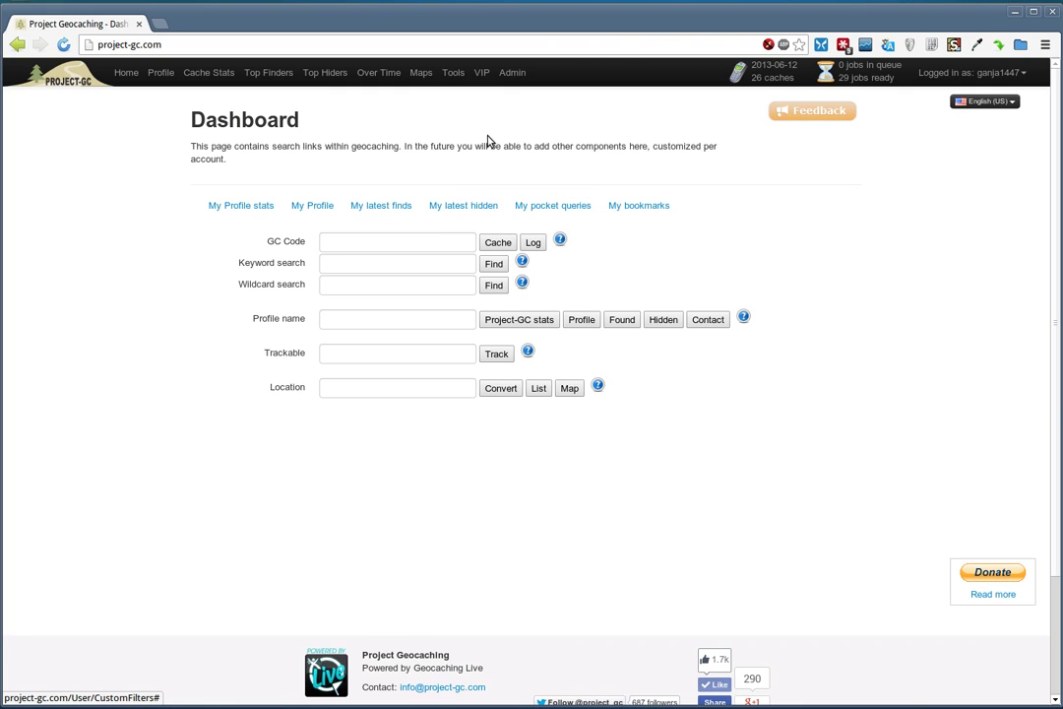
Step: Open the Membership page and highlight the sentence stating there are no plans to remove content currently available to everyone
{"action": "left_click", "coordinate": [123, 72]}
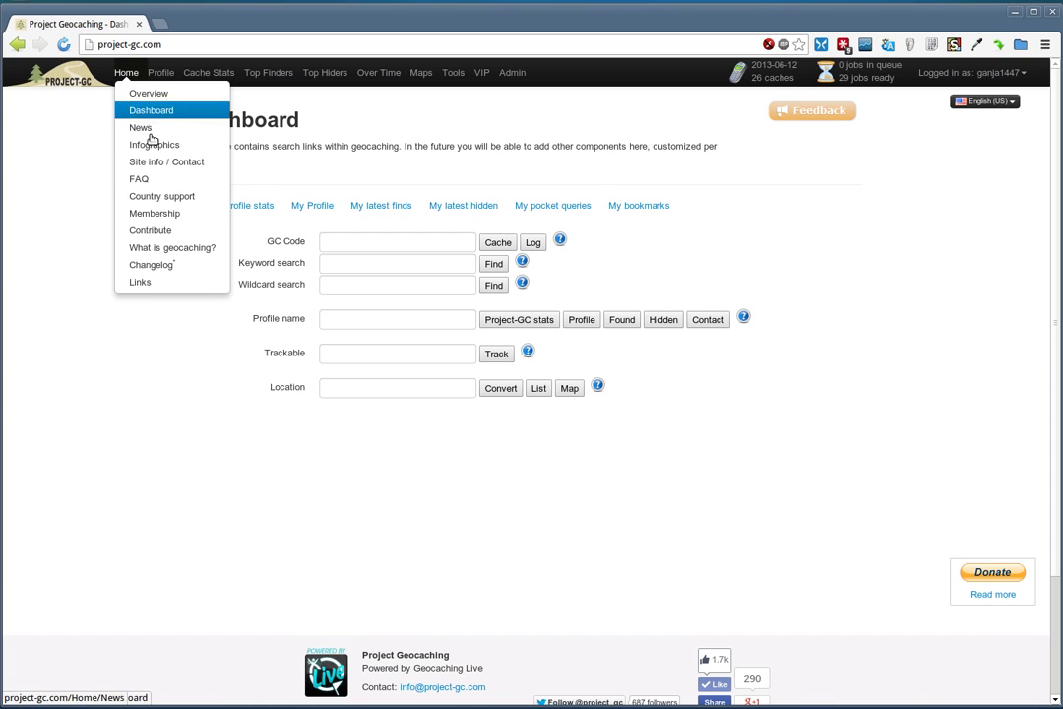
{"action": "left_click", "coordinate": [194, 212]}
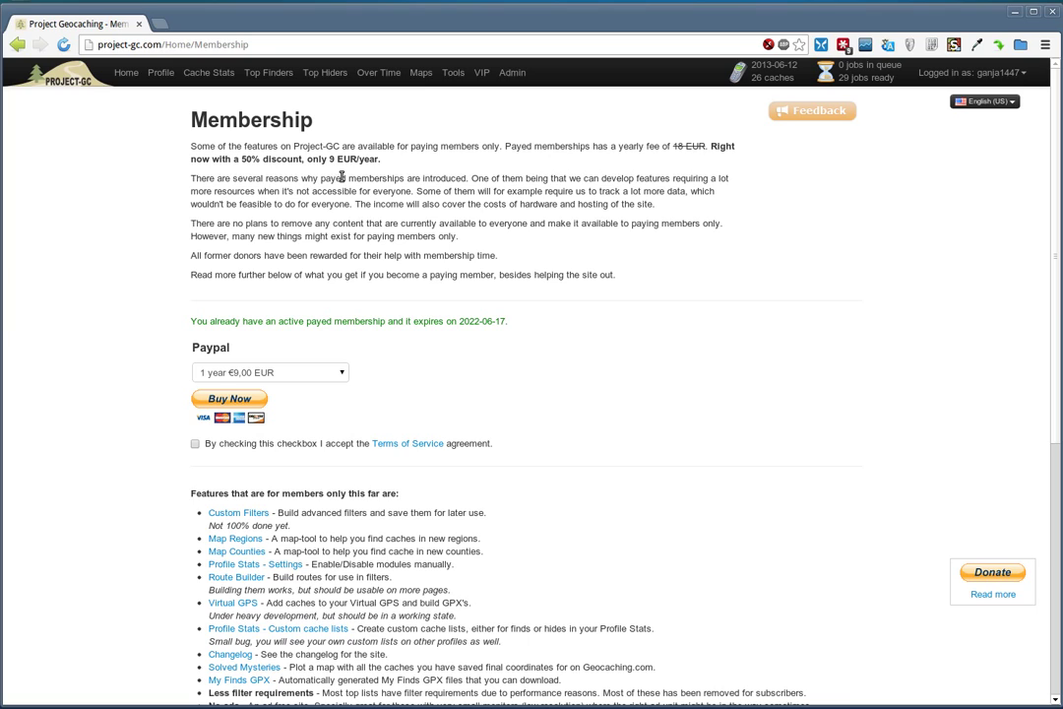
{"action": "left_click_drag", "start_coordinate": [404, 166], "coordinate": [621, 148]}
{"action": "left_click_drag", "start_coordinate": [191, 222], "coordinate": [618, 223]}
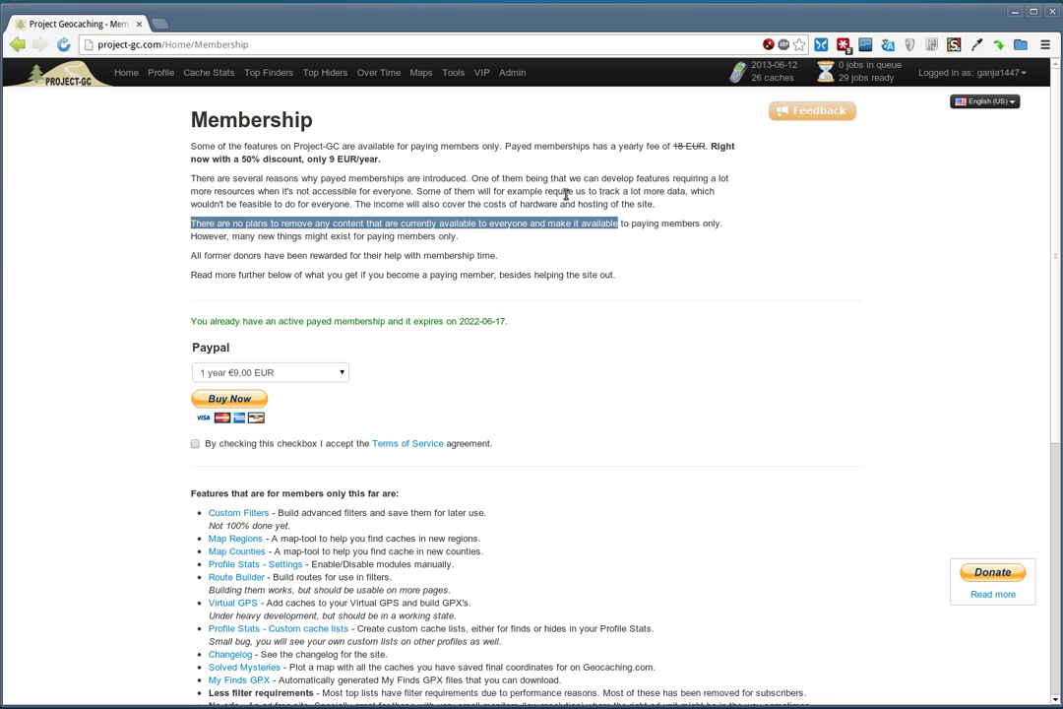
Step: On Map Compare, remove and re-add the Show Disabled / Archived filter with Archived enabled, and run the comparison for Malmö
{"action": "left_click", "coordinate": [420, 73]}
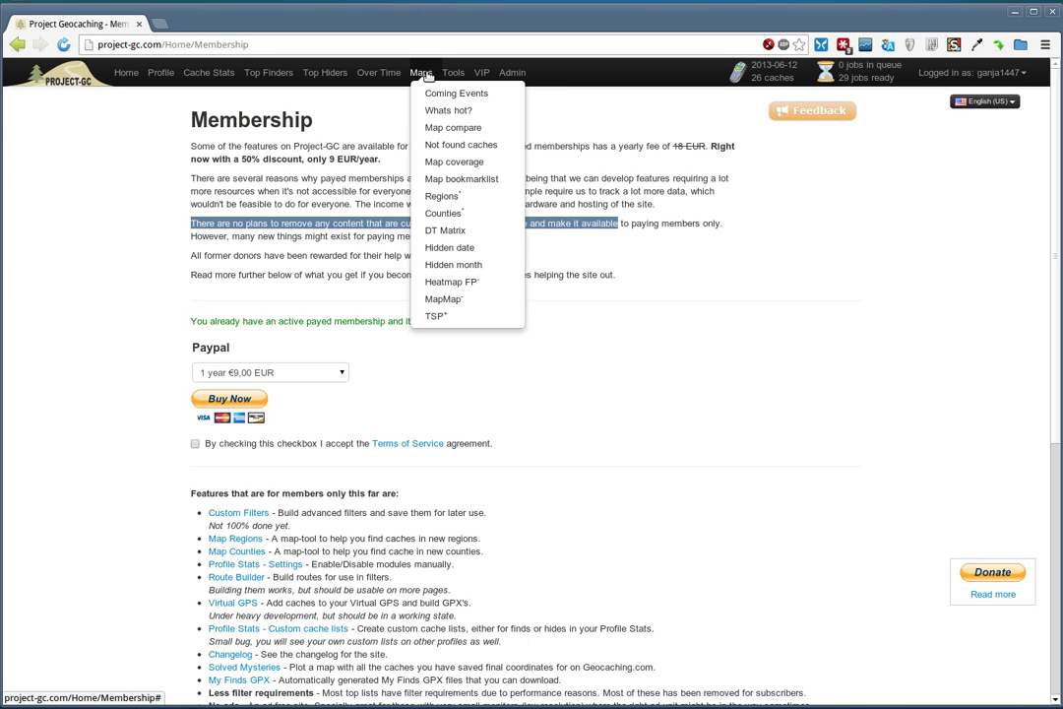
{"action": "left_click", "coordinate": [480, 137]}
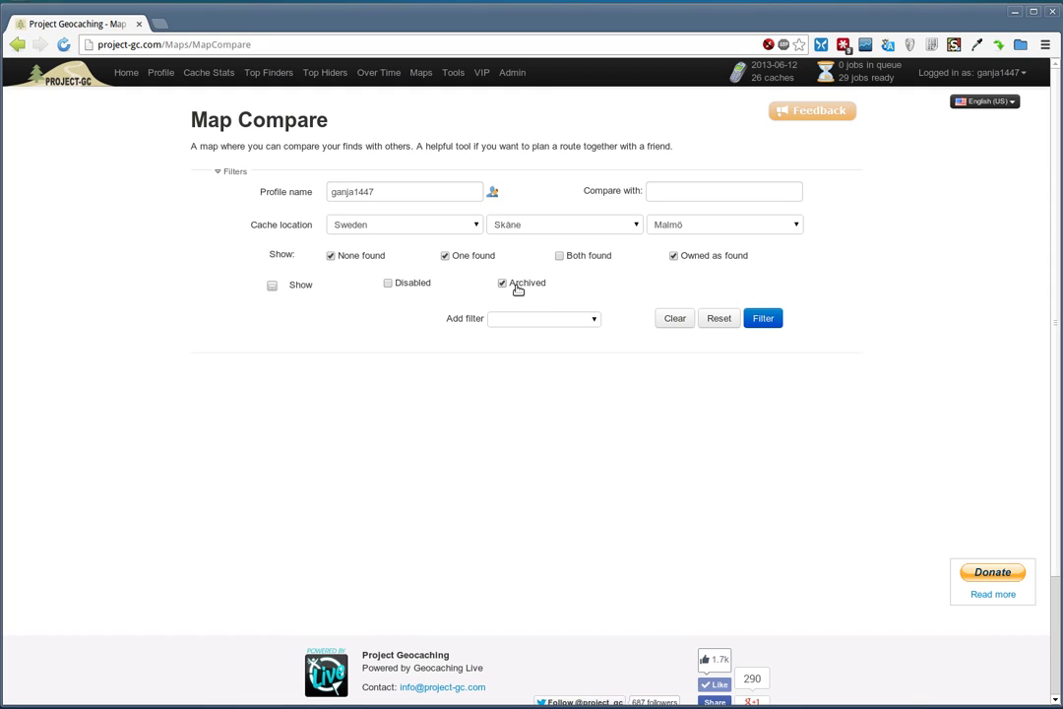
{"action": "left_click", "coordinate": [274, 288]}
{"action": "left_click", "coordinate": [564, 284]}
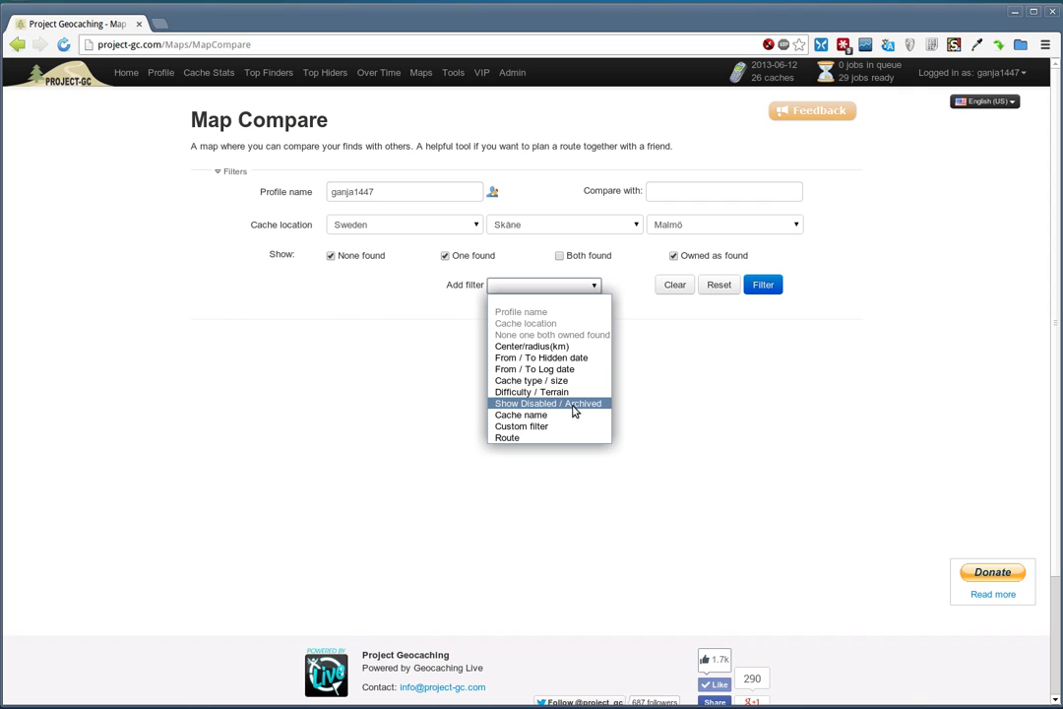
{"action": "left_click", "coordinate": [576, 412]}
{"action": "left_click", "coordinate": [516, 282]}
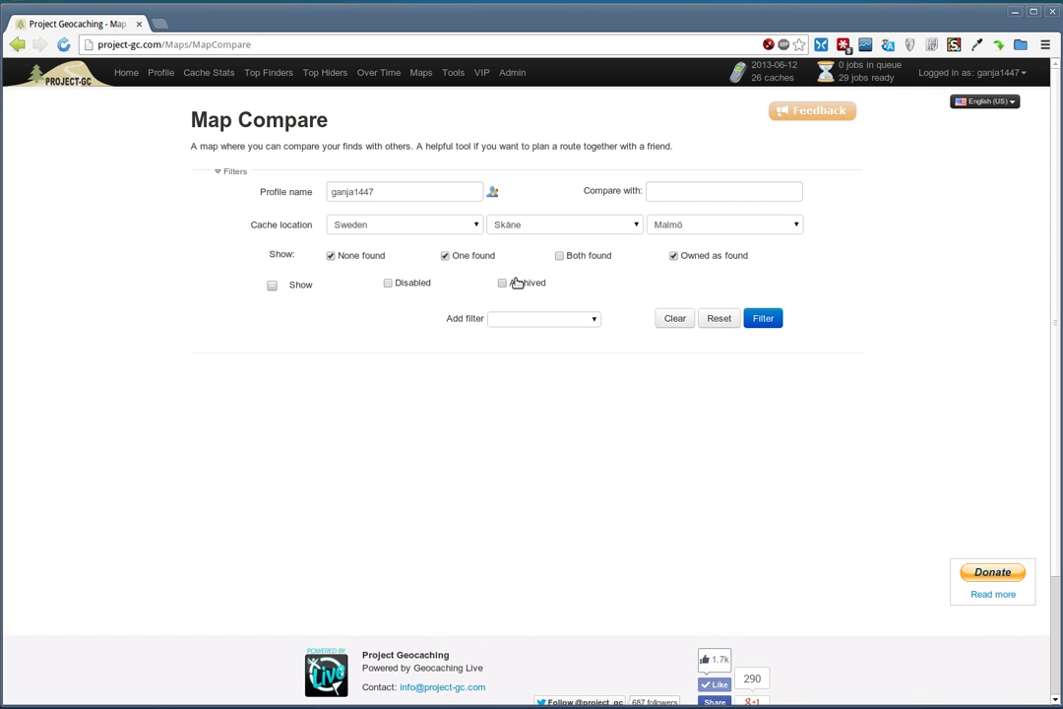
{"action": "left_click", "coordinate": [519, 284]}
{"action": "left_click", "coordinate": [766, 318]}
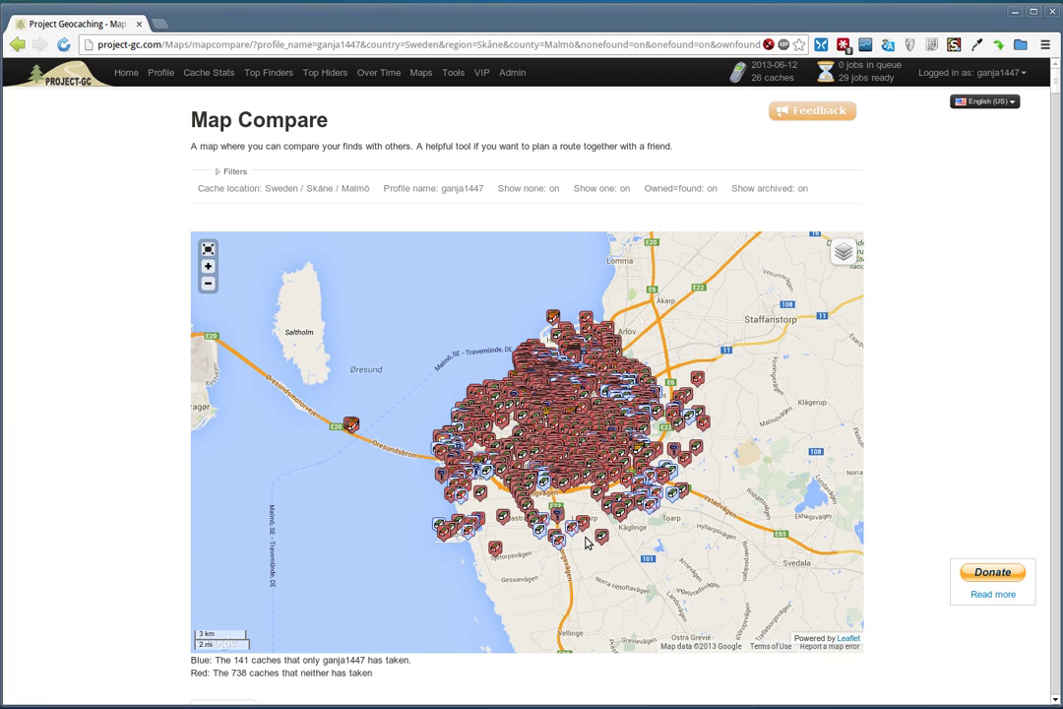
Step: Examine the caches on the comparison map, including the details of the MB#176 Lockarp cache
{"action": "scroll", "coordinate": [587, 542], "scroll_direction": "up", "scroll_amount": 1}
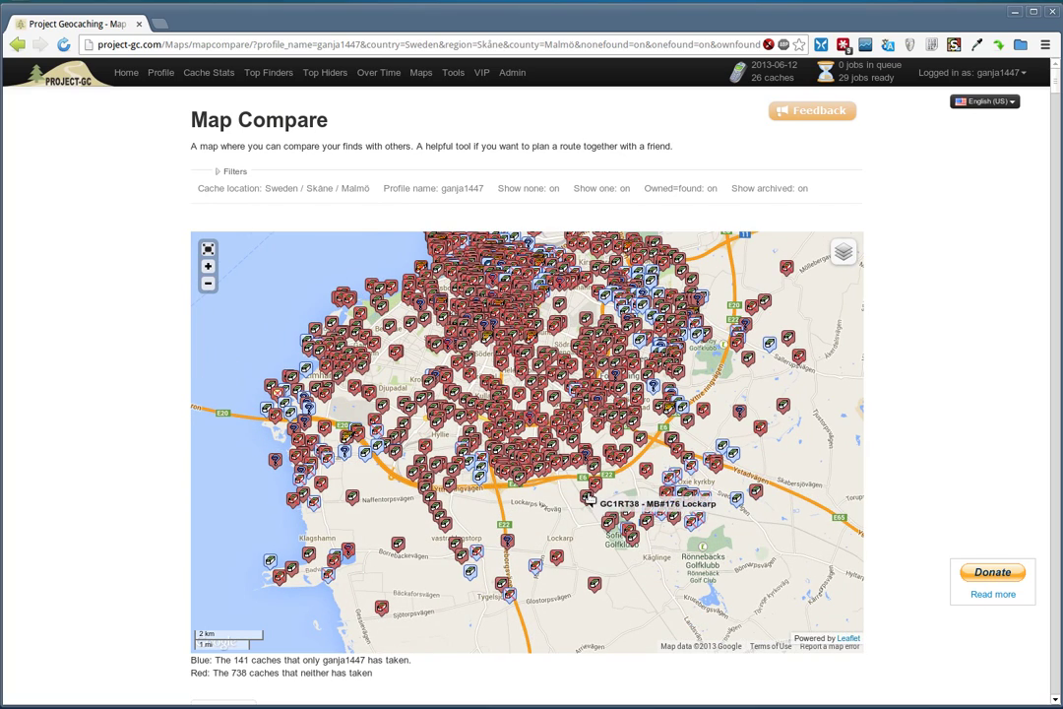
{"action": "left_click", "coordinate": [586, 499]}
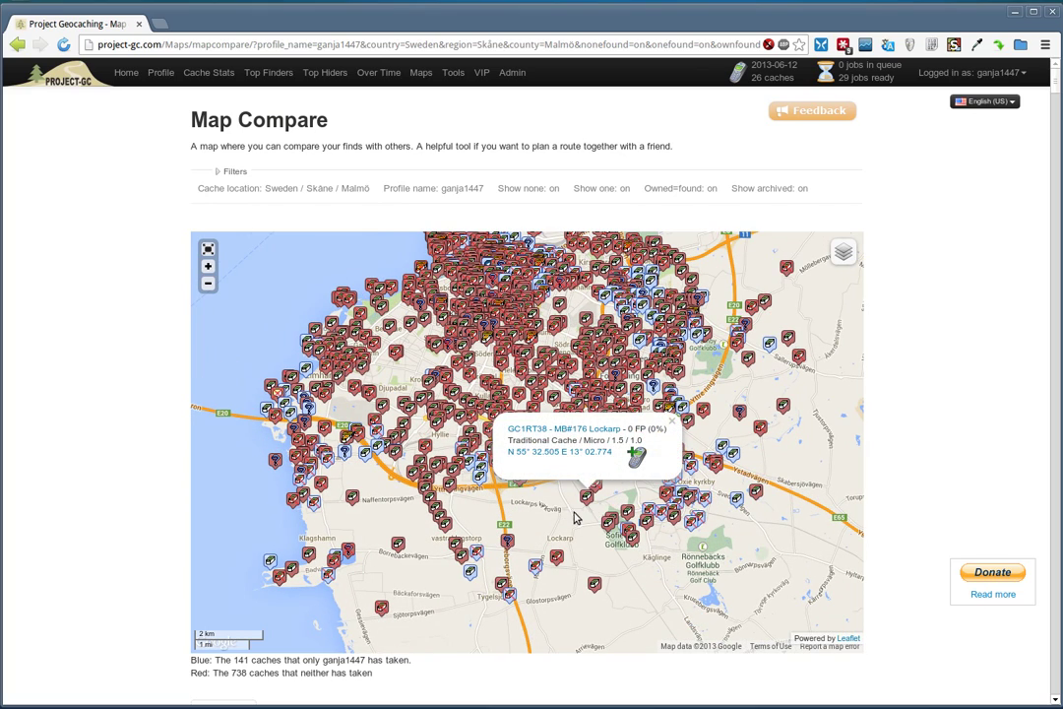
{"action": "left_click", "coordinate": [594, 524]}
{"action": "left_click_drag", "start_coordinate": [592, 355], "coordinate": [612, 447]}
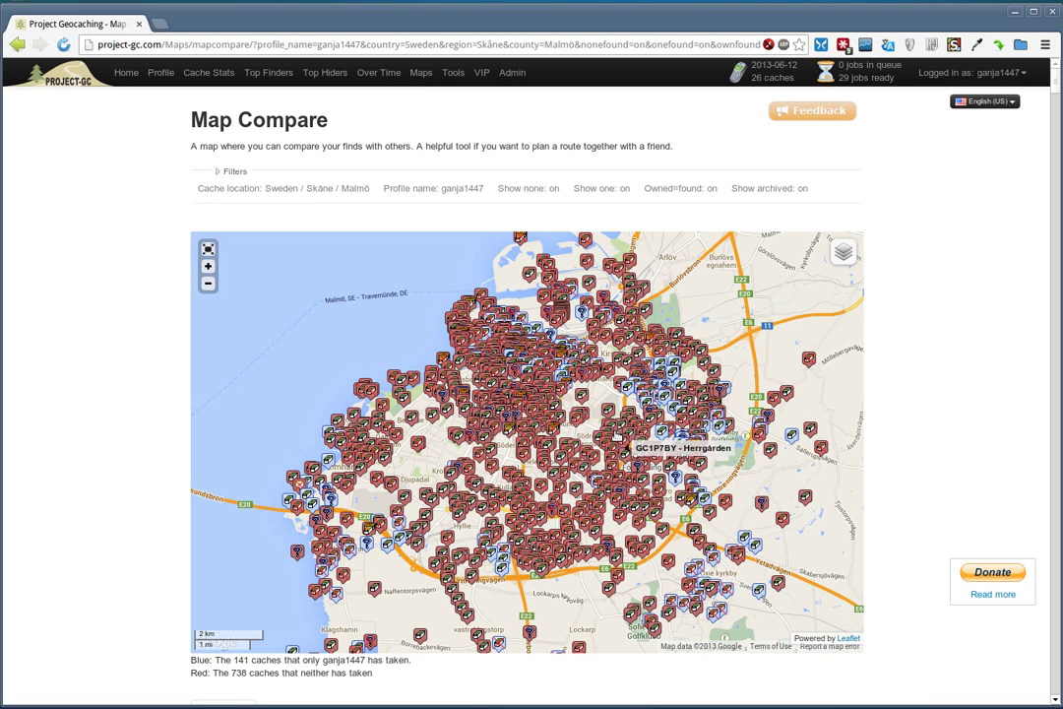
Step: Create a new custom filter and name it "Archived caches only"
{"action": "left_click", "coordinate": [955, 74]}
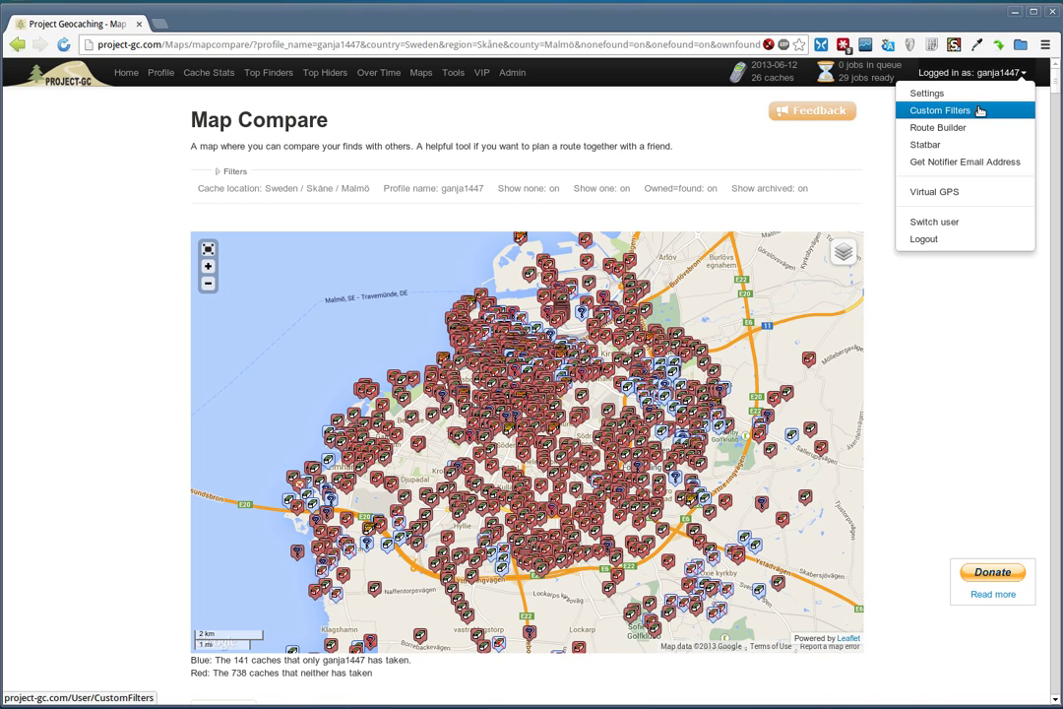
{"action": "left_click", "coordinate": [980, 111]}
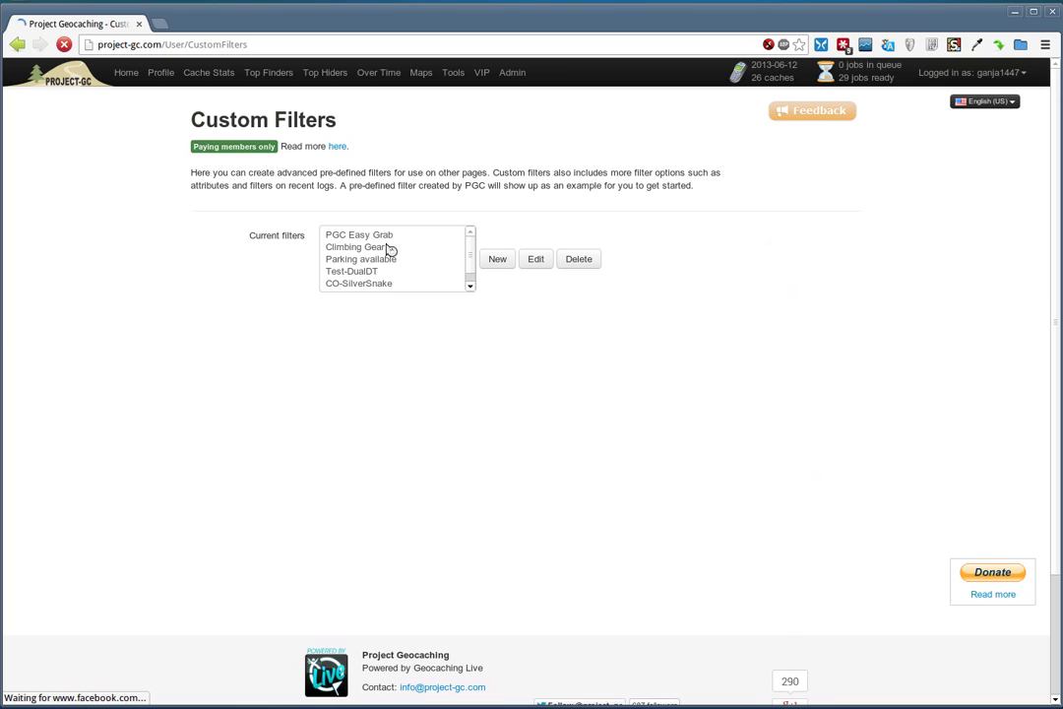
{"action": "scroll", "coordinate": [387, 246], "scroll_direction": "down", "scroll_amount": 1}
{"action": "scroll", "coordinate": [387, 244], "scroll_direction": "up", "scroll_amount": 1}
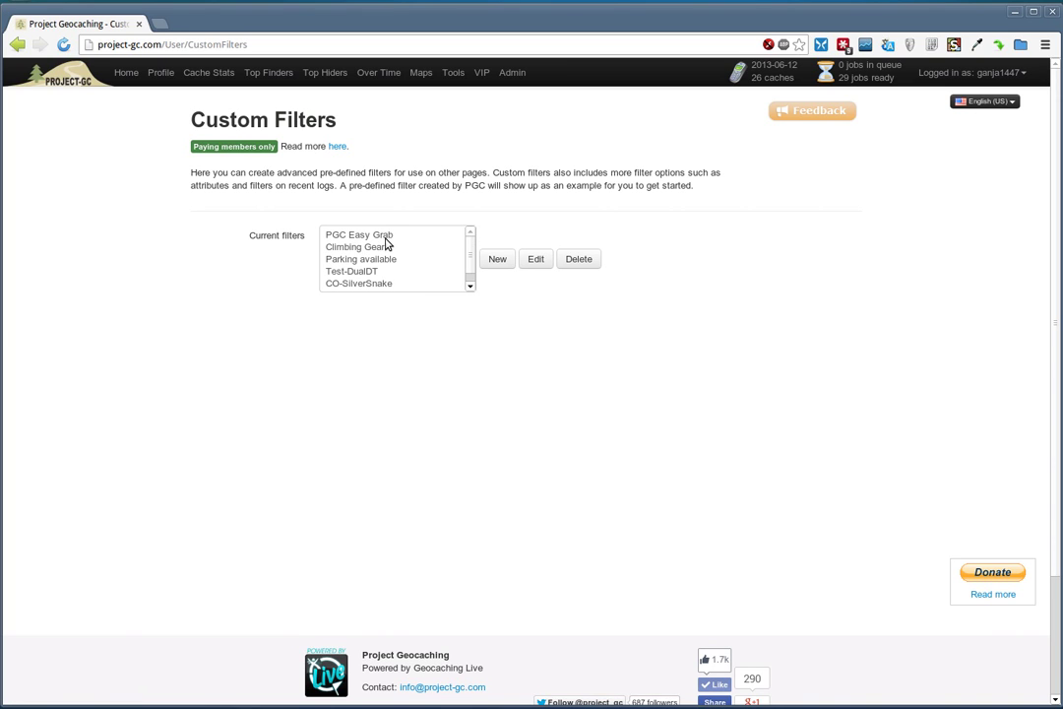
{"action": "left_click", "coordinate": [497, 259]}
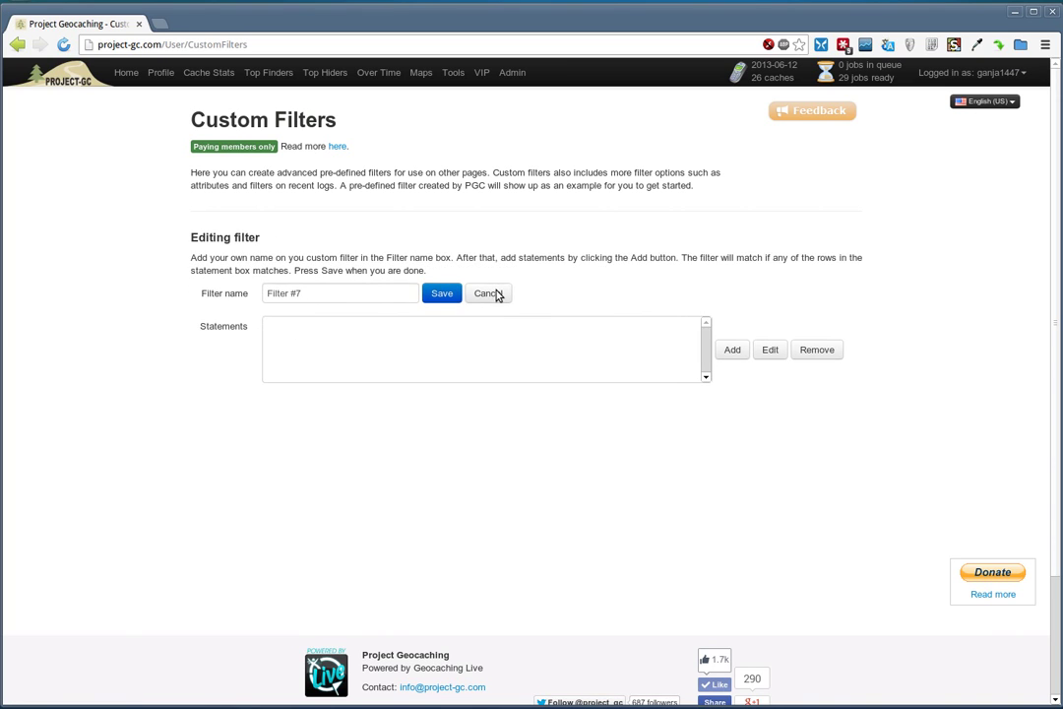
{"action": "left_click", "coordinate": [360, 295]}
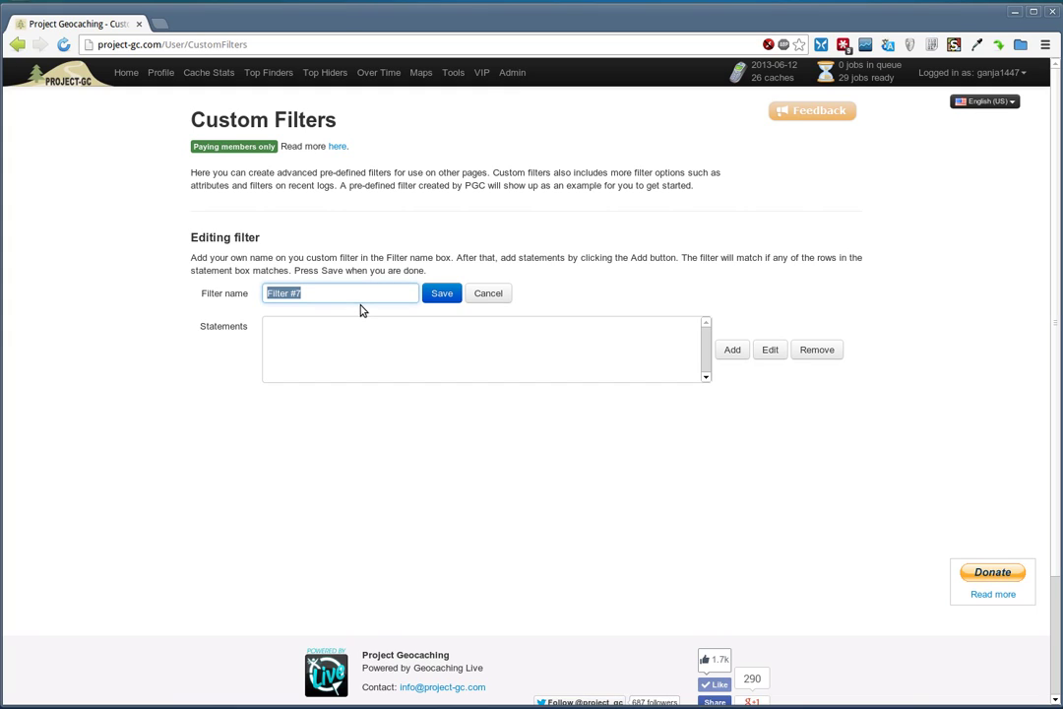
{"action": "type", "text": "ARchived caches only"}
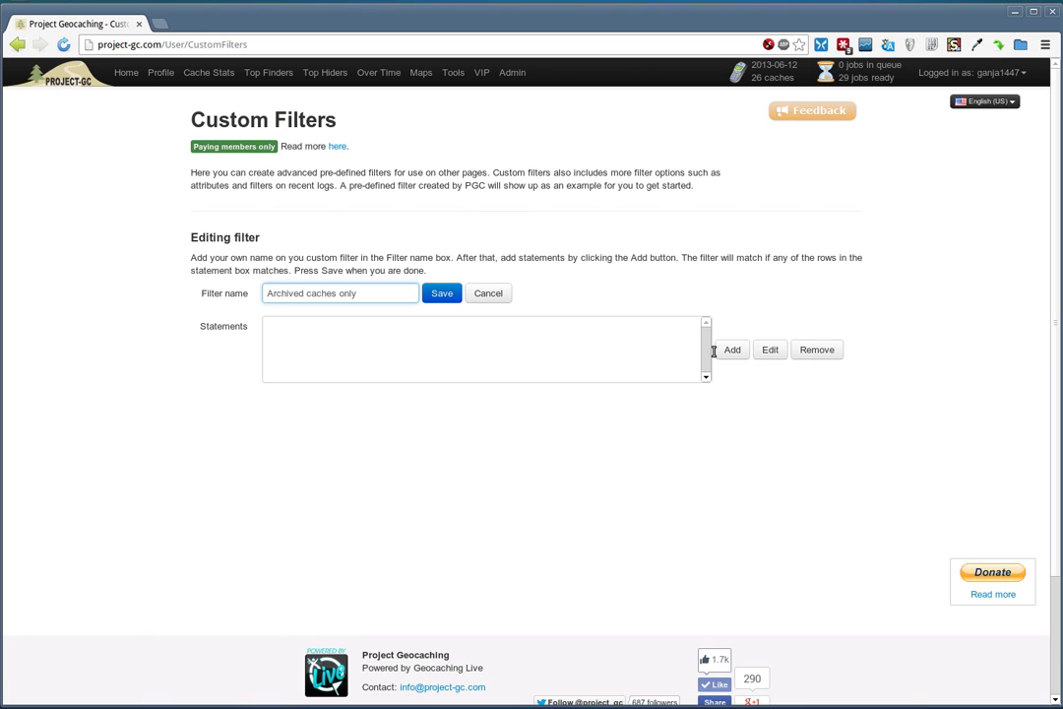
Step: Start a statement for the filter and give it the Archived only condition from the basic stats
{"action": "left_click", "coordinate": [732, 351]}
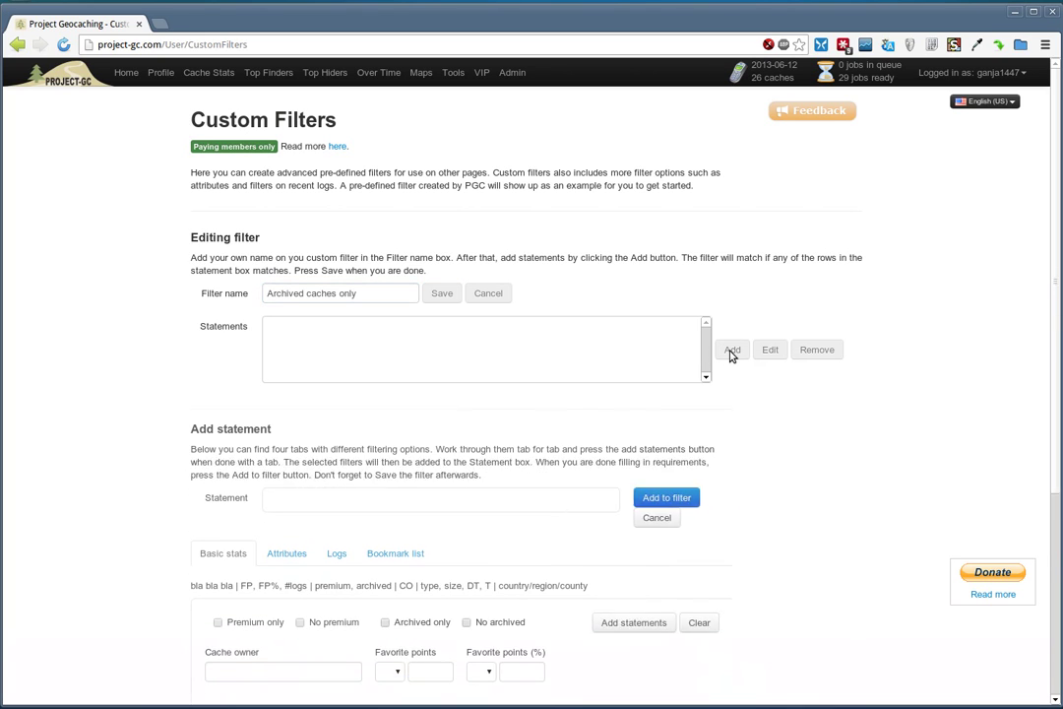
{"action": "scroll", "coordinate": [185, 409], "scroll_direction": "down", "scroll_amount": 1}
{"action": "scroll", "coordinate": [185, 408], "scroll_direction": "down", "scroll_amount": 4}
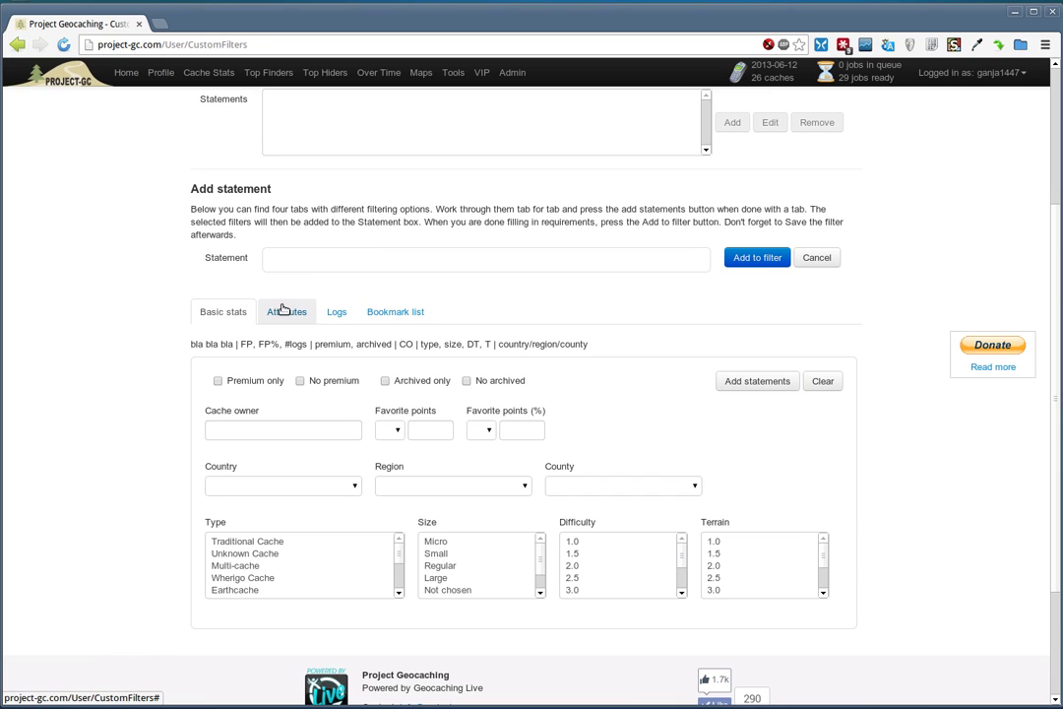
{"action": "left_click", "coordinate": [286, 311]}
{"action": "left_click", "coordinate": [336, 311]}
{"action": "left_click", "coordinate": [228, 335]}
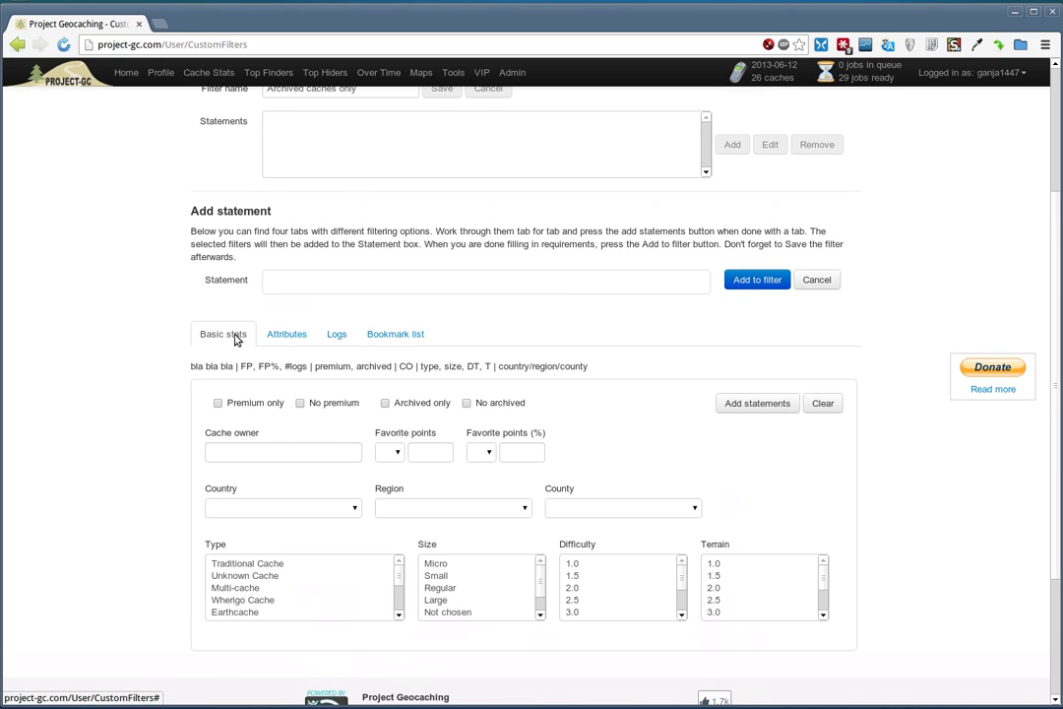
{"action": "scroll", "coordinate": [276, 384], "scroll_direction": "down", "scroll_amount": 1}
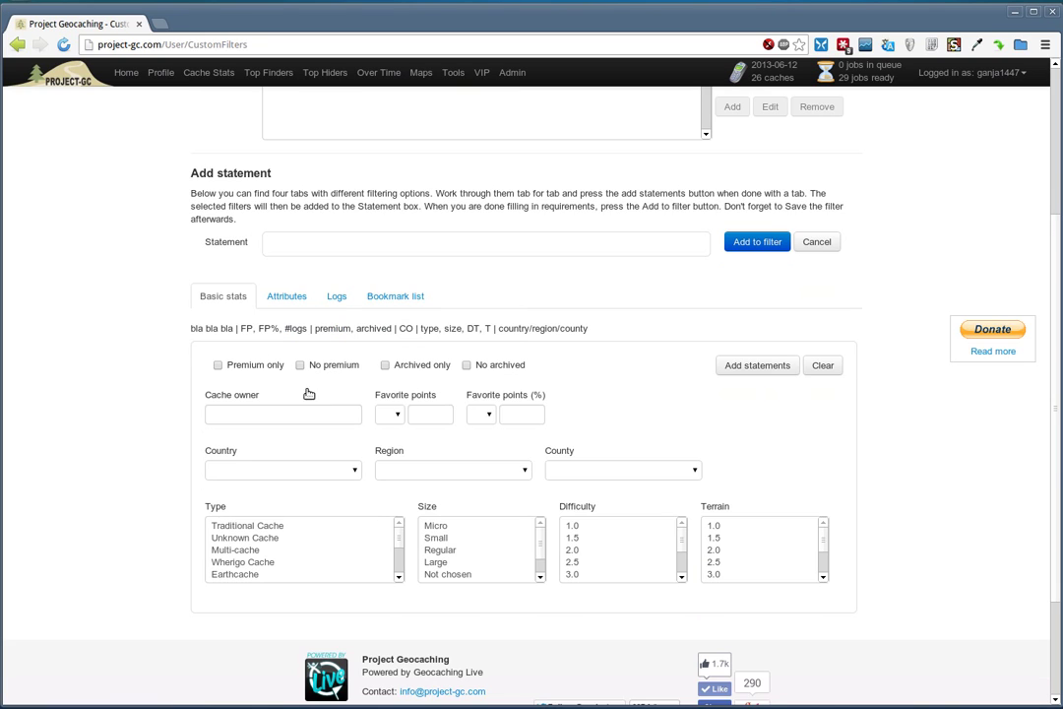
{"action": "left_click", "coordinate": [386, 365]}
{"action": "scroll", "coordinate": [626, 438], "scroll_direction": "up", "scroll_amount": 1}
{"action": "scroll", "coordinate": [630, 451], "scroll_direction": "up", "scroll_amount": 2}
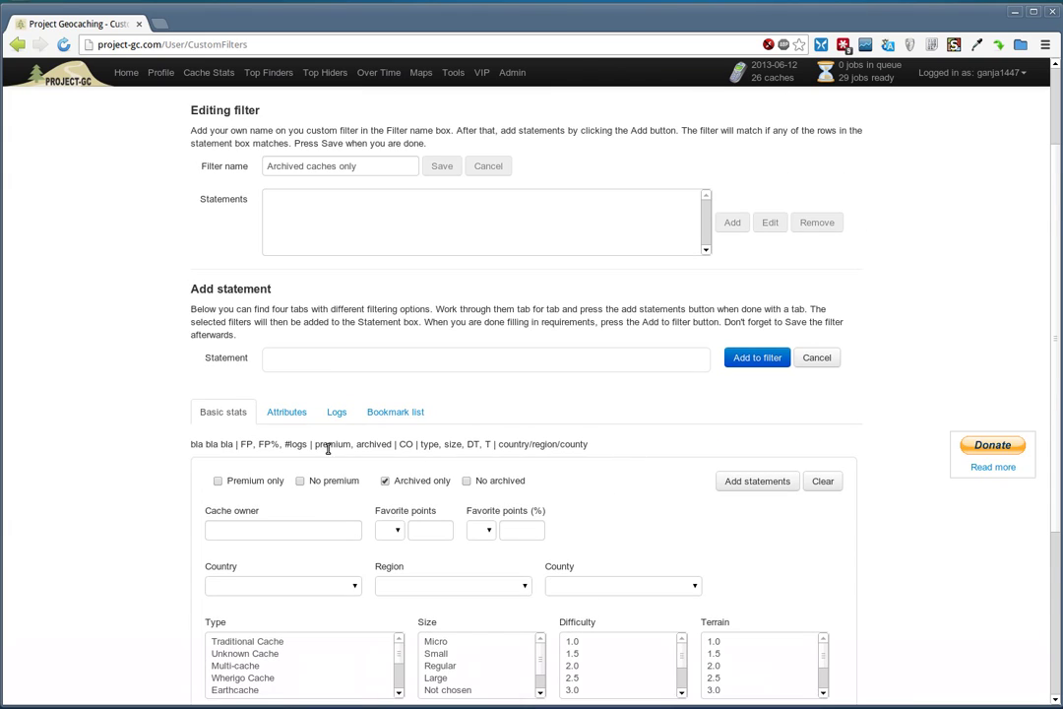
{"action": "left_click", "coordinate": [729, 482]}
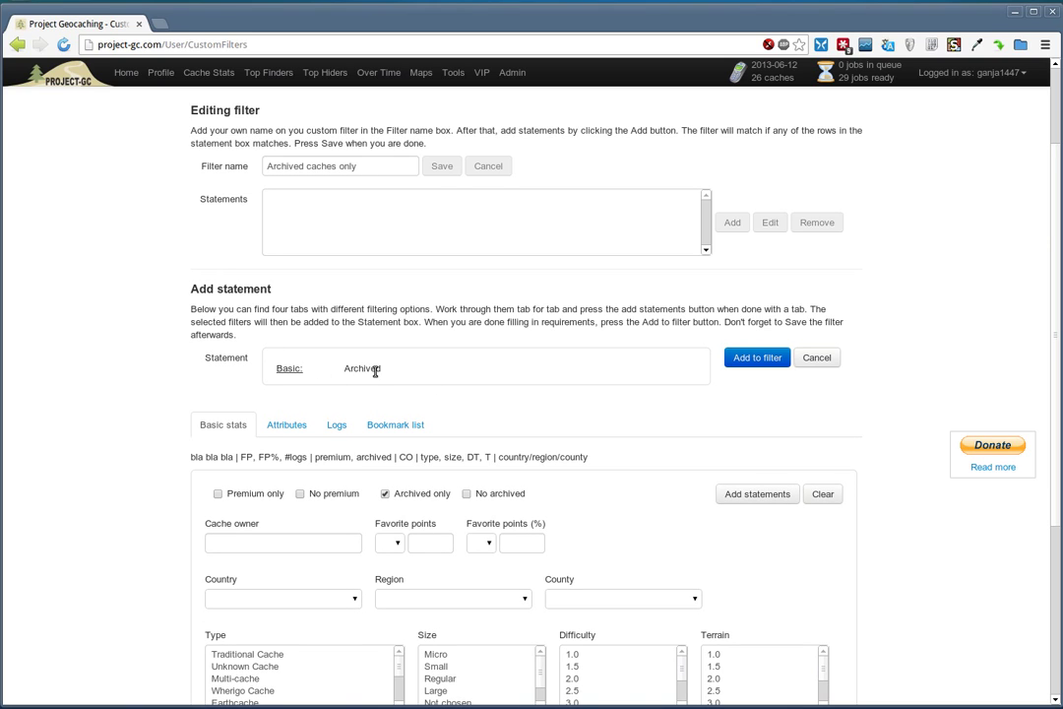
Step: Add the Archived statement to the filter and save it, selecting Archived caches only among the current filters
{"action": "scroll", "coordinate": [612, 375], "scroll_direction": "up", "scroll_amount": 2}
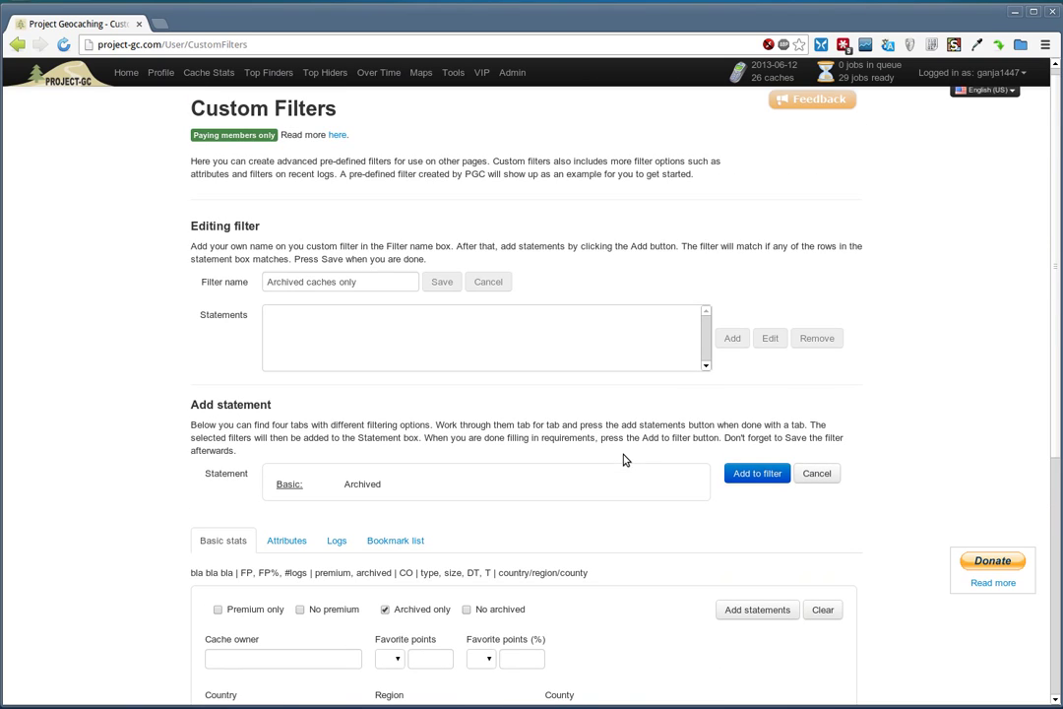
{"action": "left_click", "coordinate": [744, 475]}
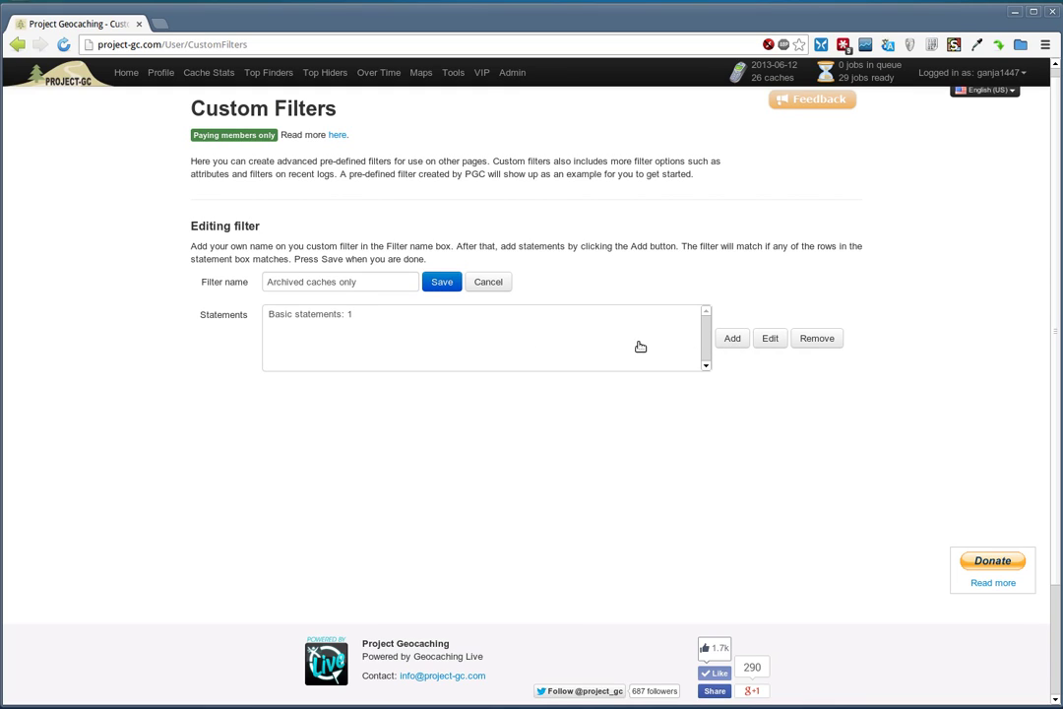
{"action": "left_click", "coordinate": [442, 283]}
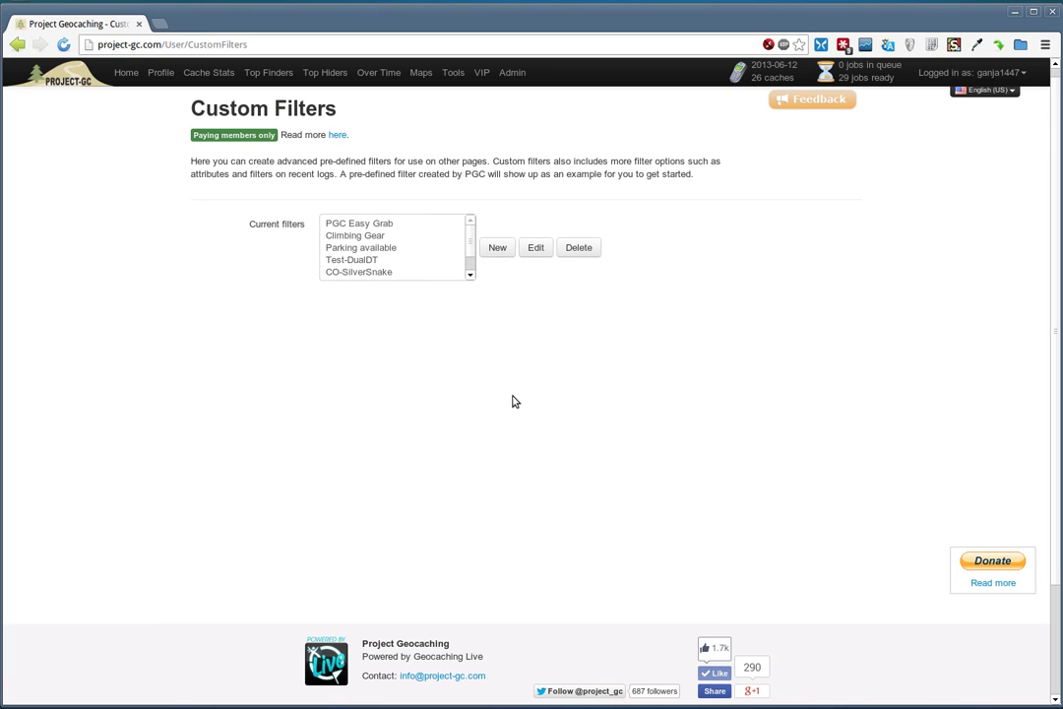
{"action": "scroll", "coordinate": [428, 225], "scroll_direction": "down", "scroll_amount": 3}
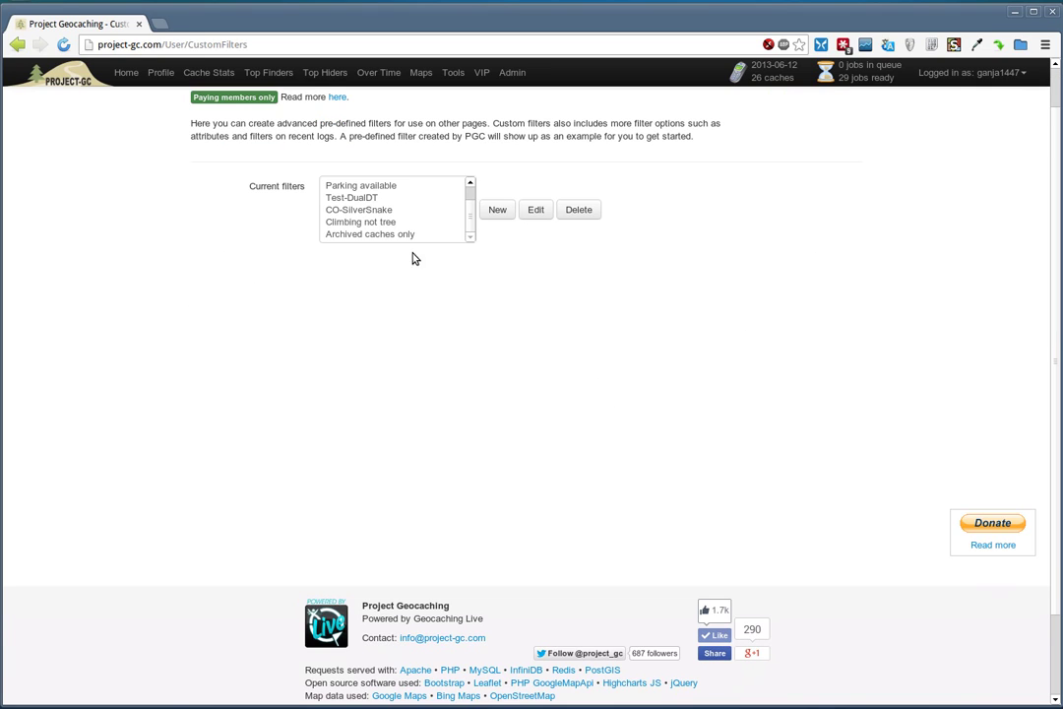
{"action": "left_click", "coordinate": [416, 239]}
{"action": "scroll", "coordinate": [725, 419], "scroll_direction": "up", "scroll_amount": 1}
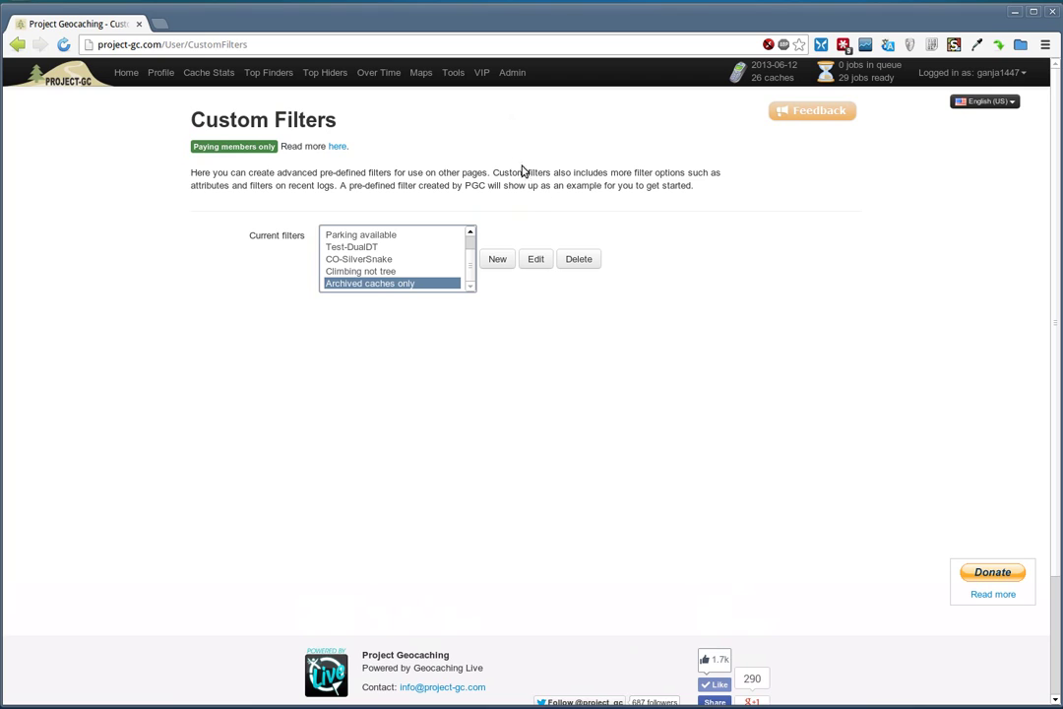
Step: On Map Compare, add a custom filter set to Archived caches only and run the comparison
{"action": "left_click", "coordinate": [420, 74]}
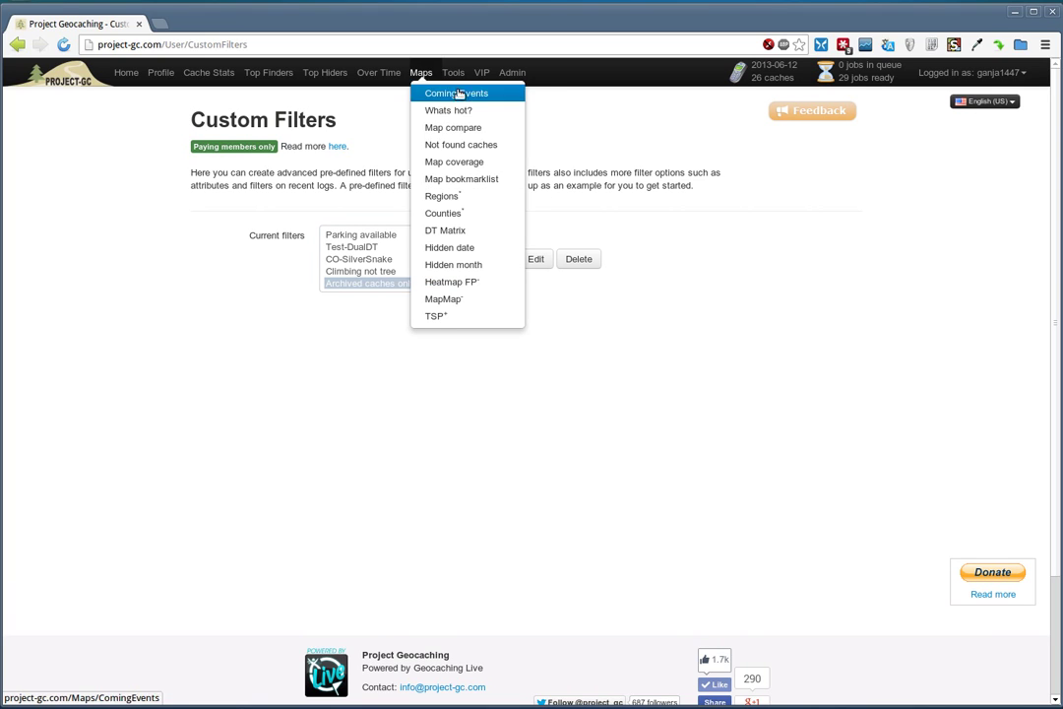
{"action": "left_click", "coordinate": [477, 128]}
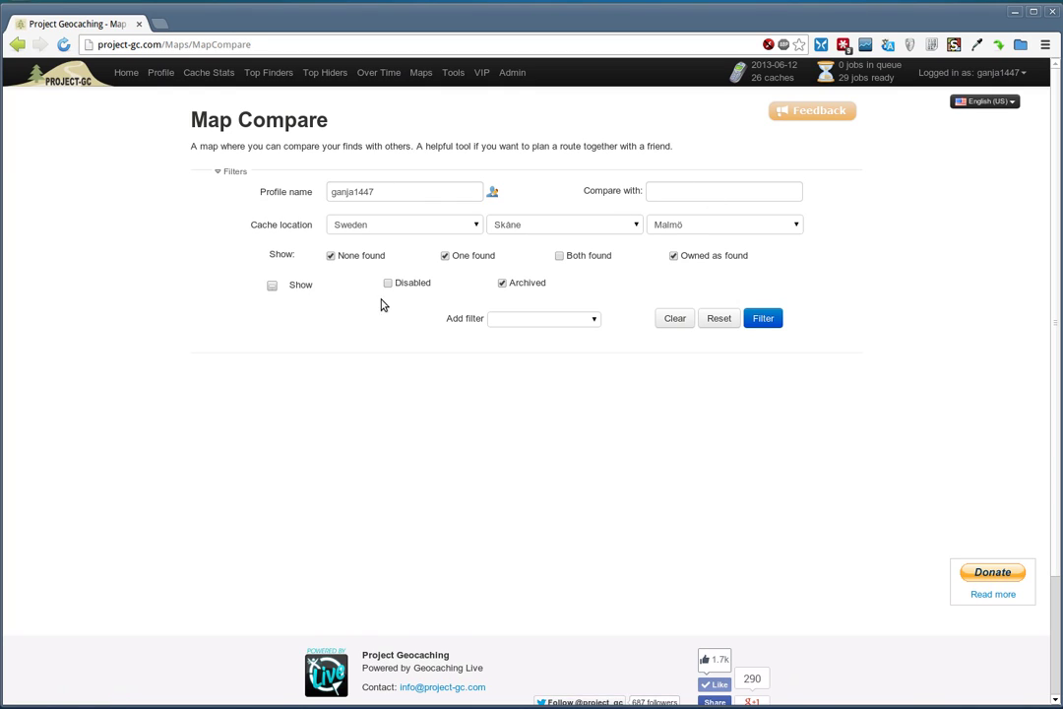
{"action": "left_click", "coordinate": [522, 325]}
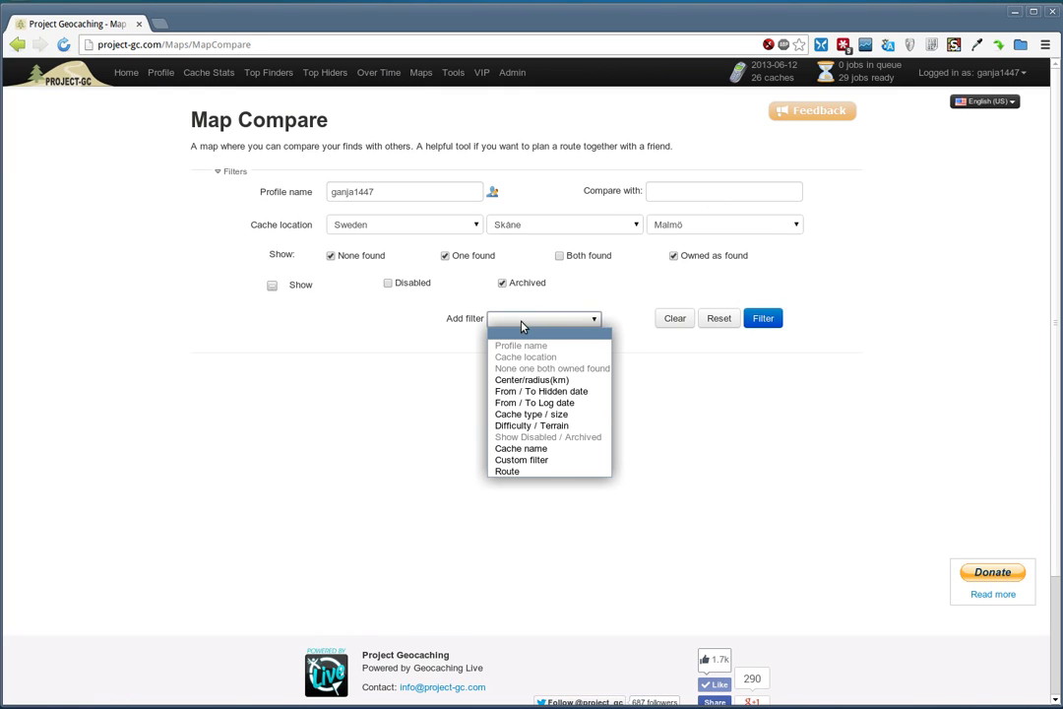
{"action": "left_click", "coordinate": [560, 460]}
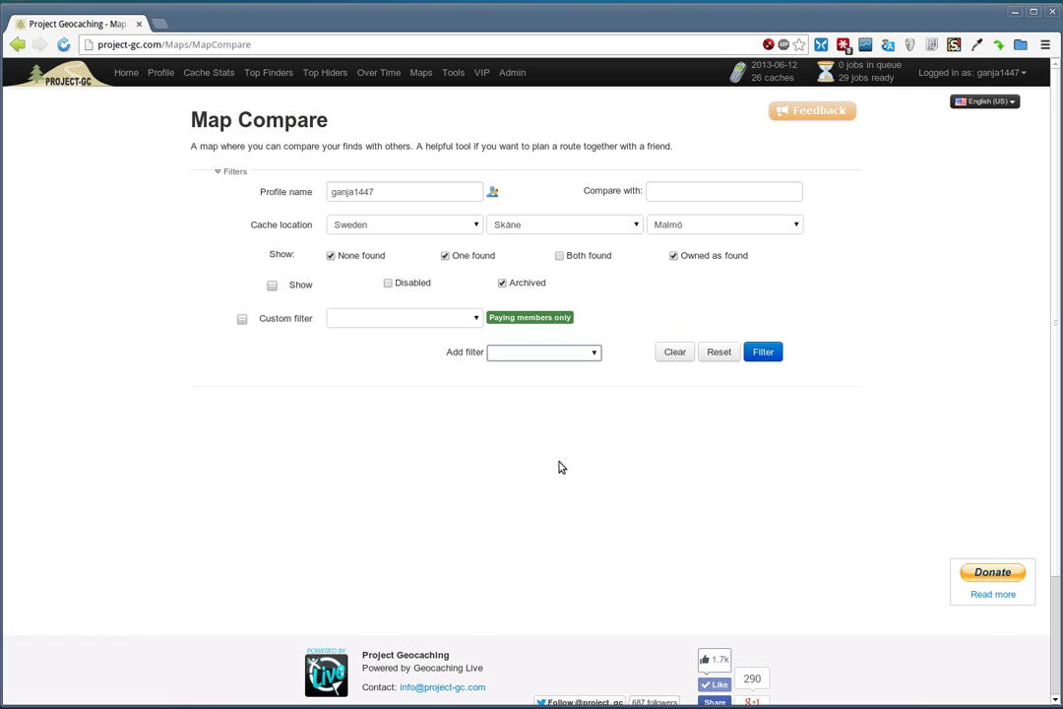
{"action": "left_click", "coordinate": [477, 317]}
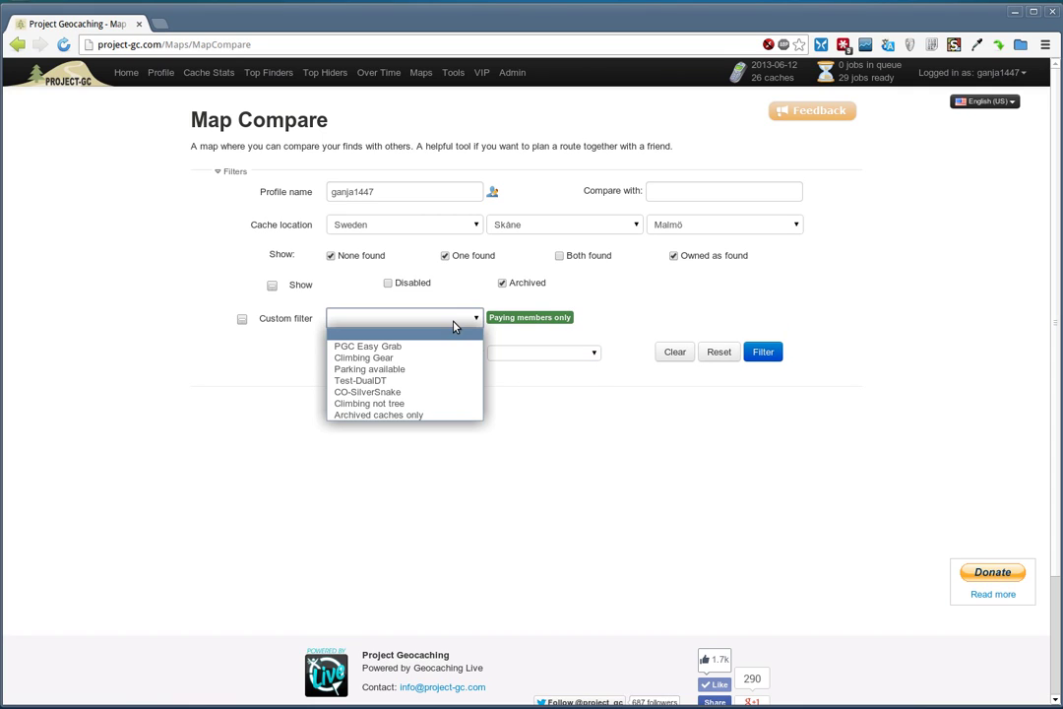
{"action": "left_click", "coordinate": [454, 415]}
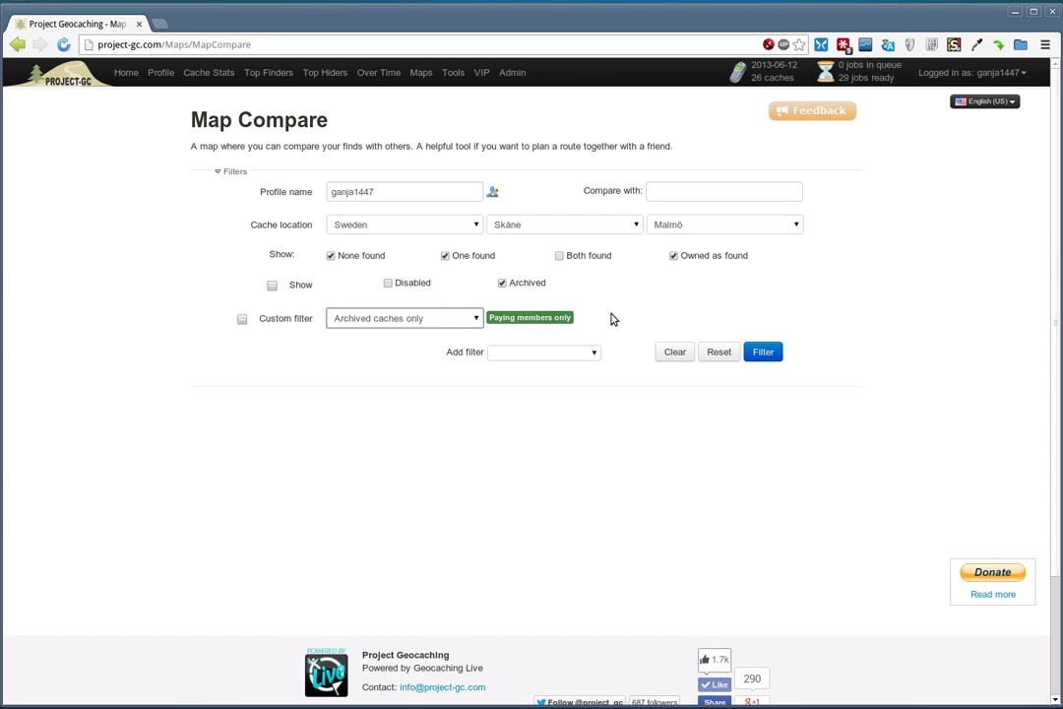
{"action": "left_click", "coordinate": [757, 352]}
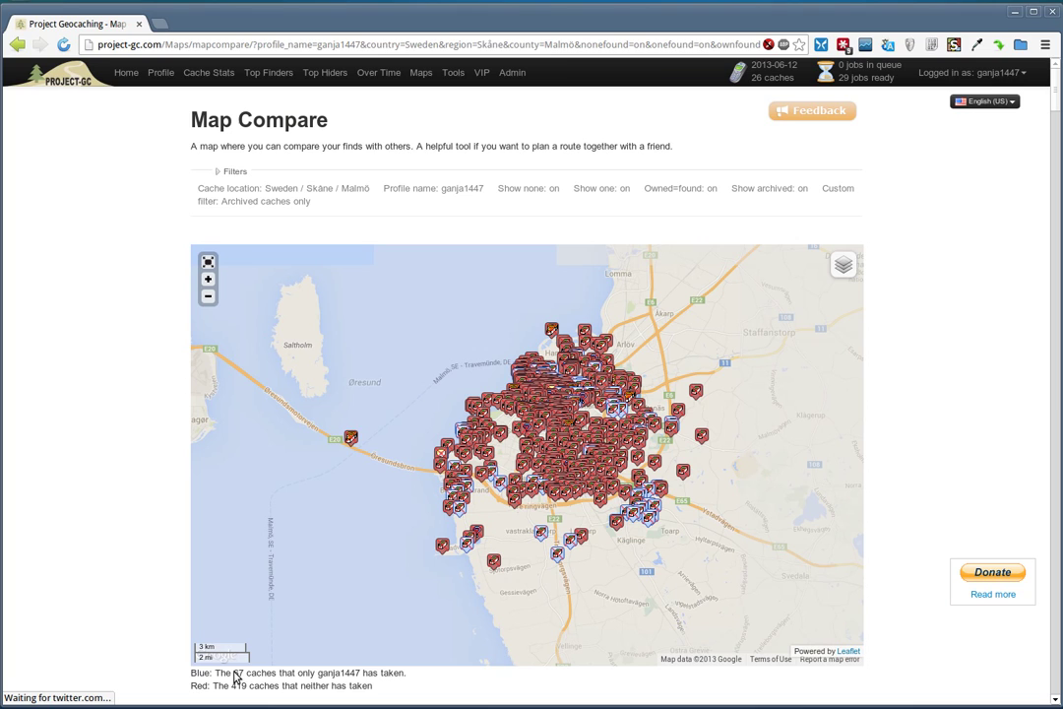
Step: Examine the archived caches around Malmö on the filtered map, in close-up and in overview
{"action": "scroll", "coordinate": [285, 687], "scroll_direction": "down", "scroll_amount": 1}
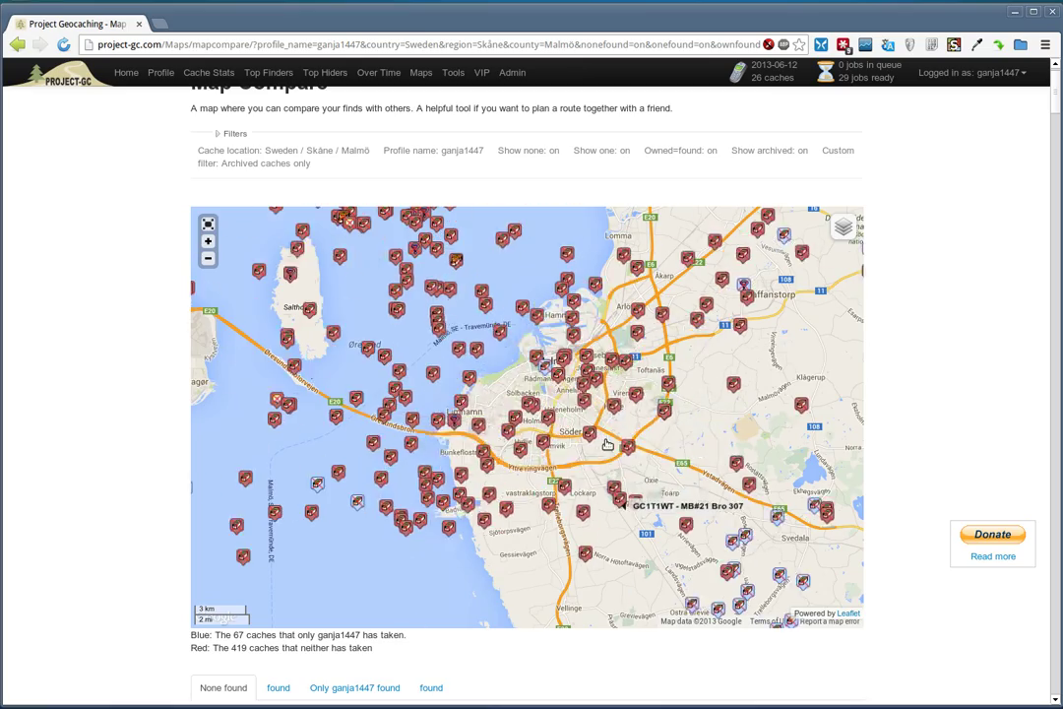
{"action": "scroll", "coordinate": [607, 445], "scroll_direction": "up", "scroll_amount": 2}
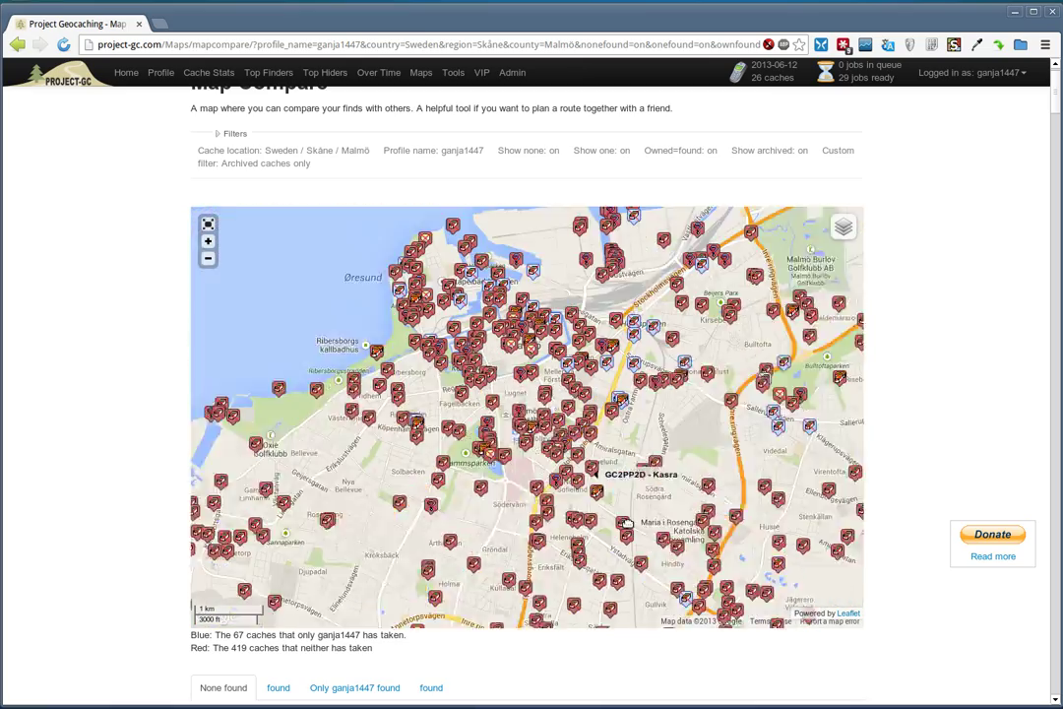
{"action": "left_click_drag", "start_coordinate": [626, 521], "coordinate": [428, 471]}
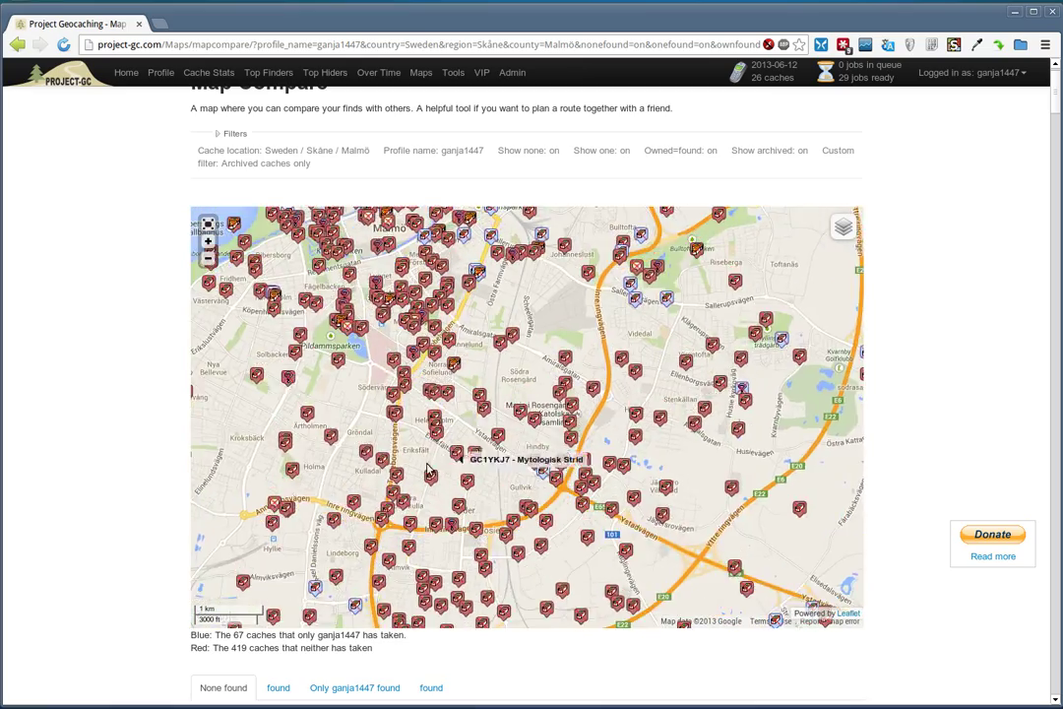
{"action": "scroll", "coordinate": [653, 375], "scroll_direction": "down", "scroll_amount": 1}
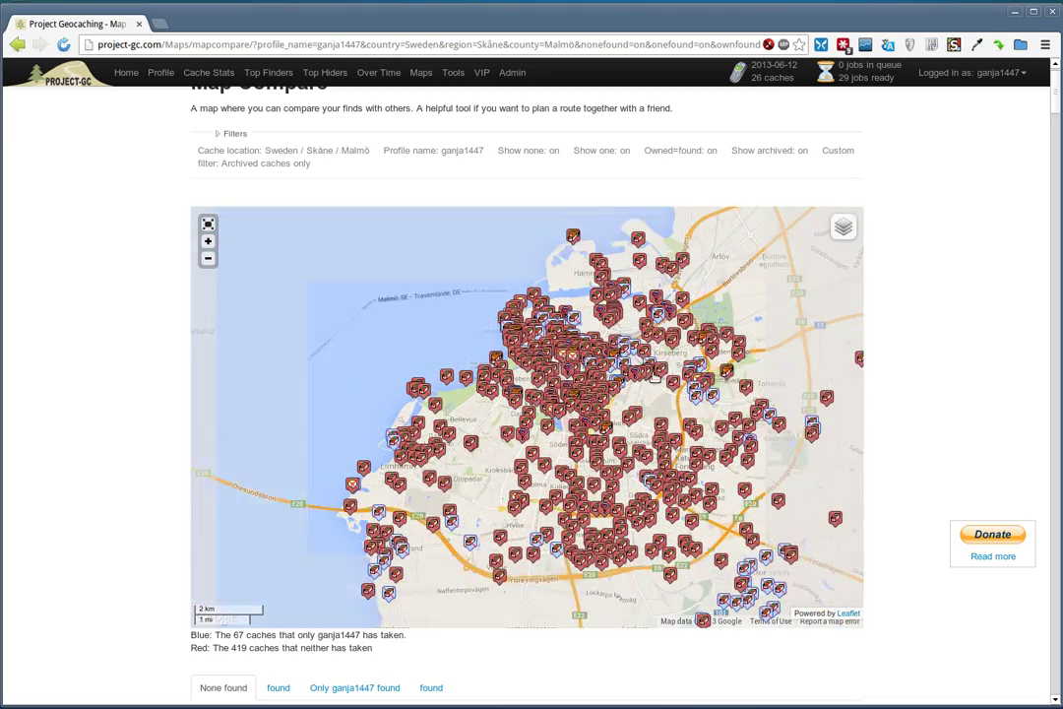